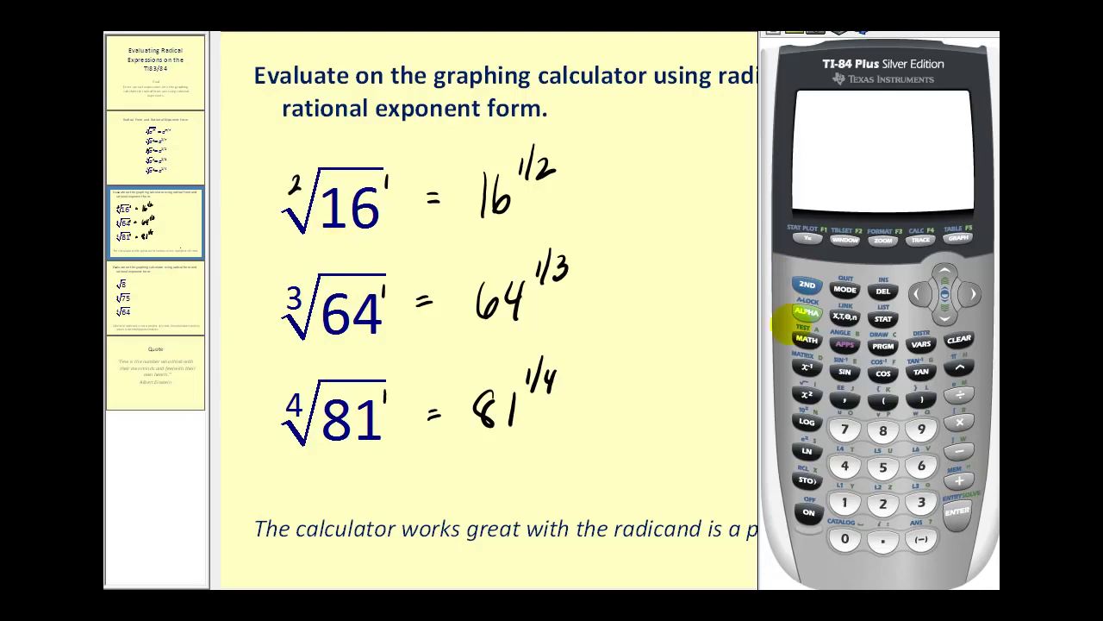
# Evaluate √(16) on the home screen, giving 4.
pyautogui.click(808, 286)
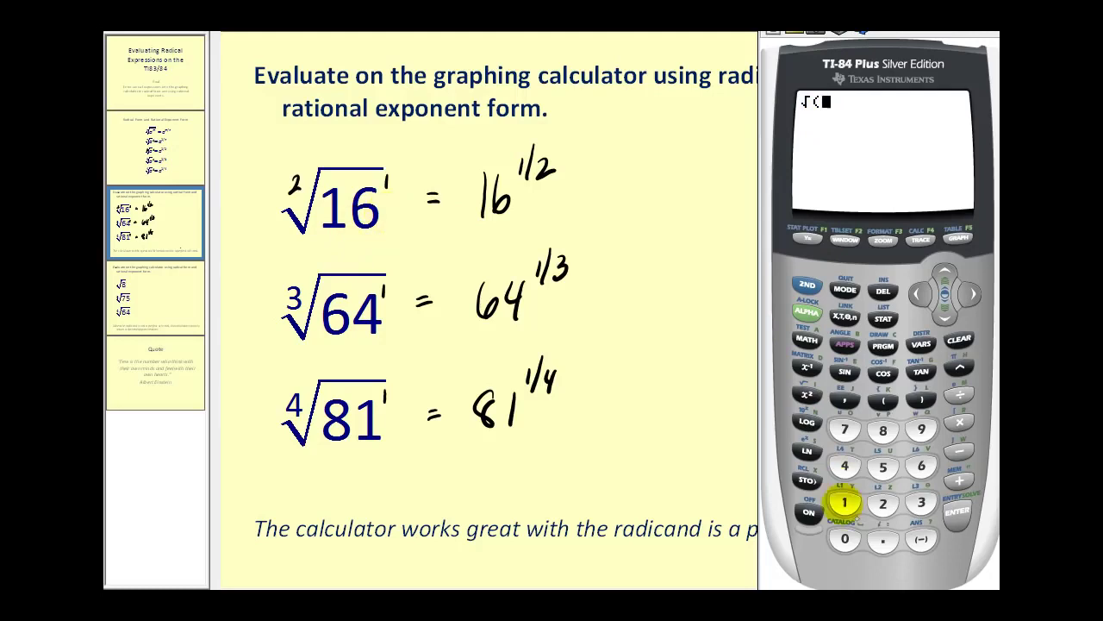
pyautogui.click(844, 502)
pyautogui.click(921, 466)
pyautogui.click(921, 399)
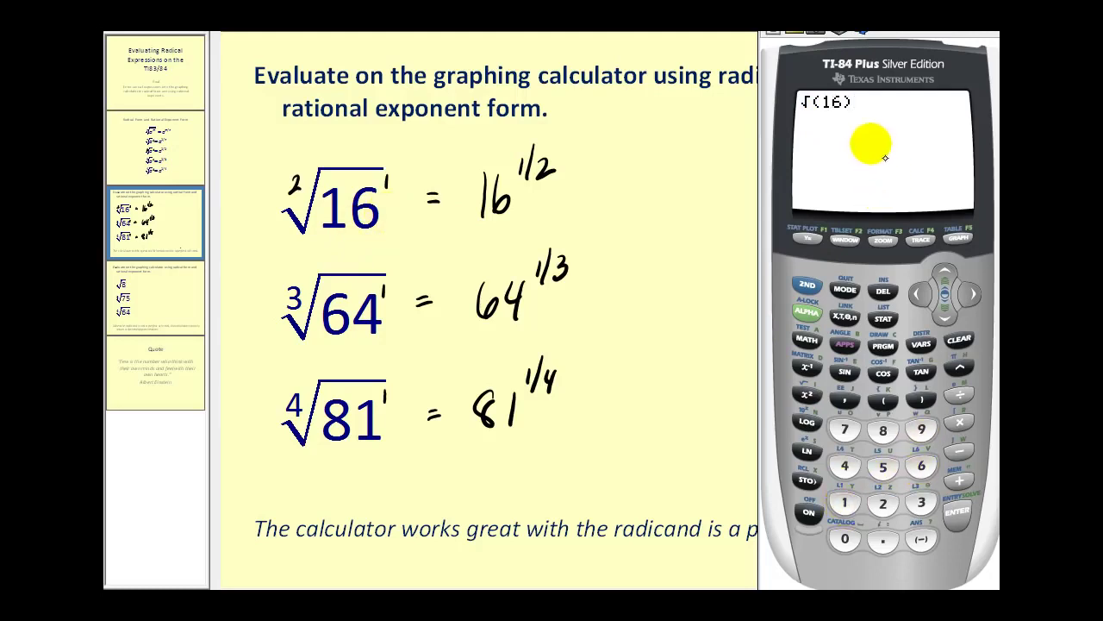
pyautogui.click(959, 515)
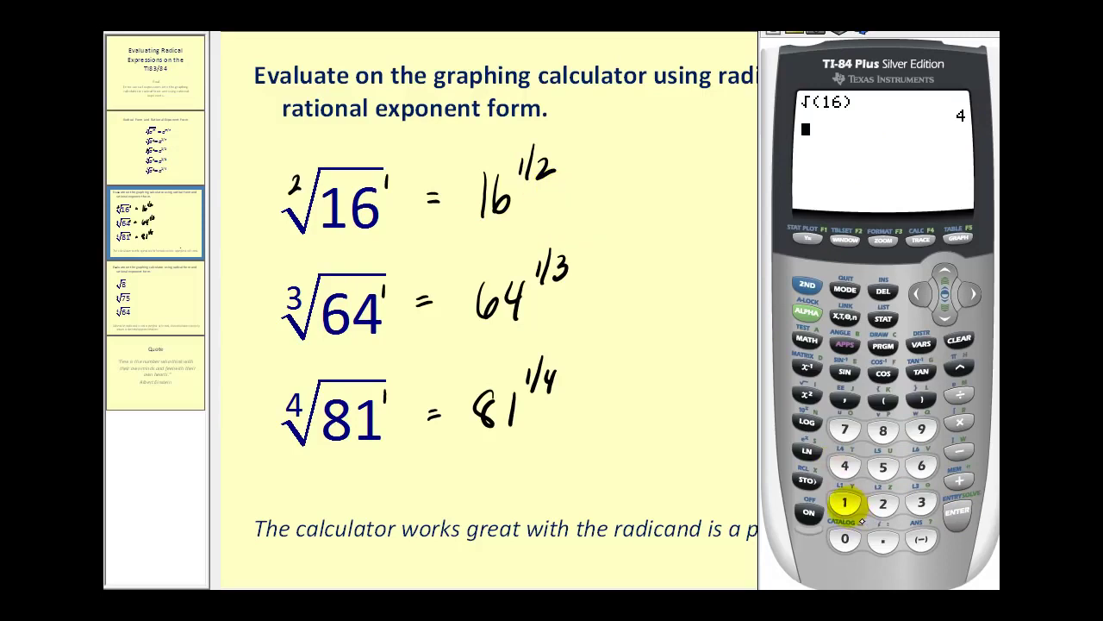
# Evaluate 16^(1/2), which also gives 4.
pyautogui.click(845, 502)
pyautogui.click(921, 465)
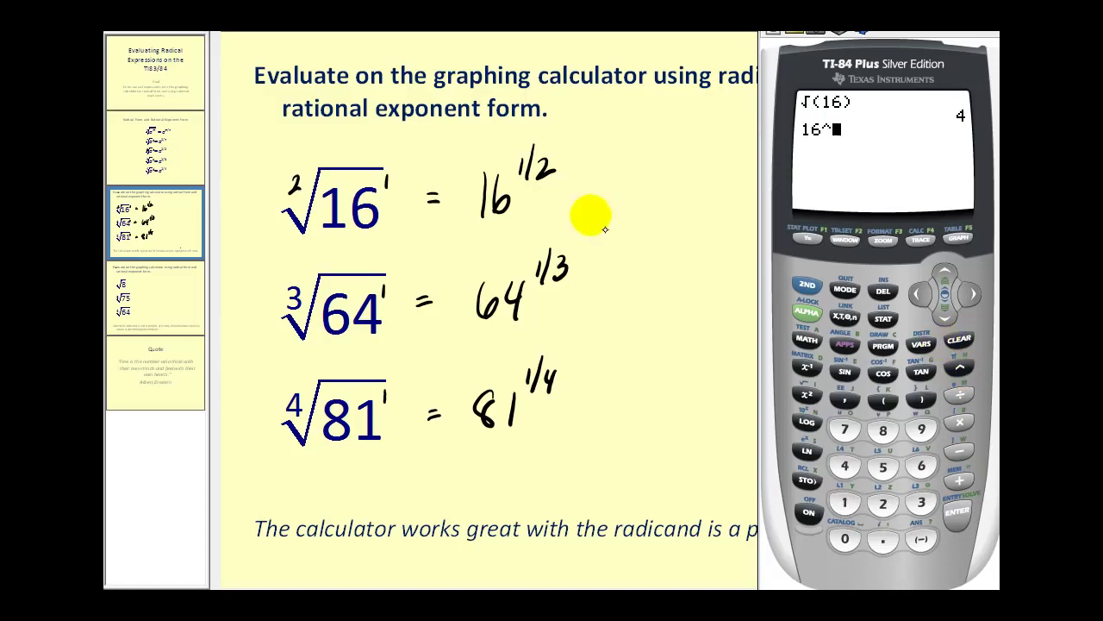
pyautogui.click(884, 401)
pyautogui.click(845, 502)
pyautogui.click(960, 395)
pyautogui.click(883, 503)
pyautogui.click(921, 401)
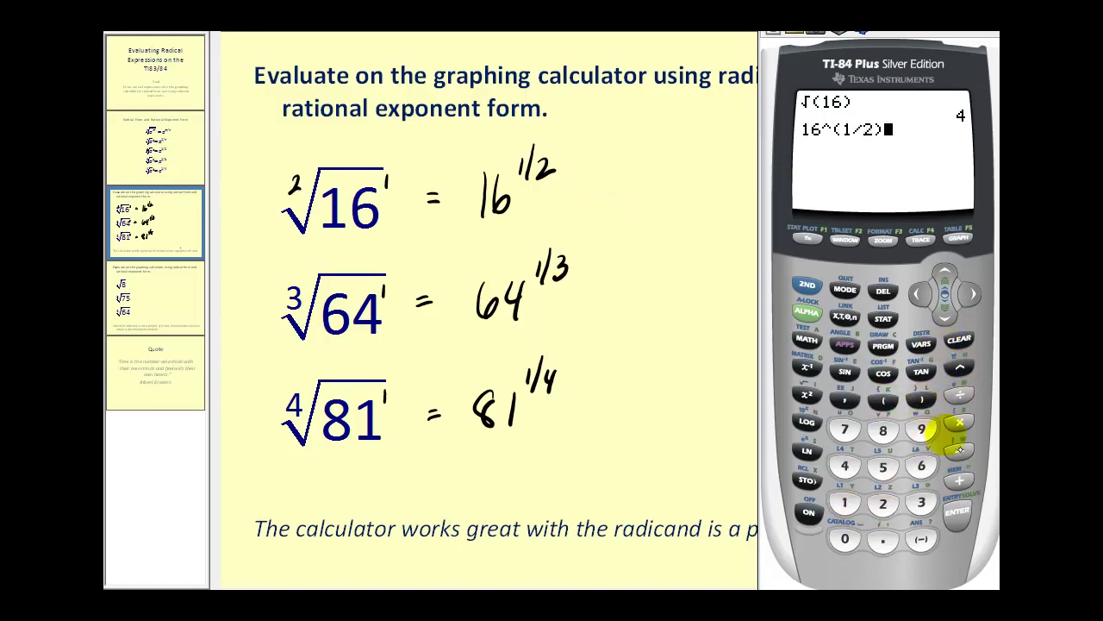
pyautogui.click(958, 511)
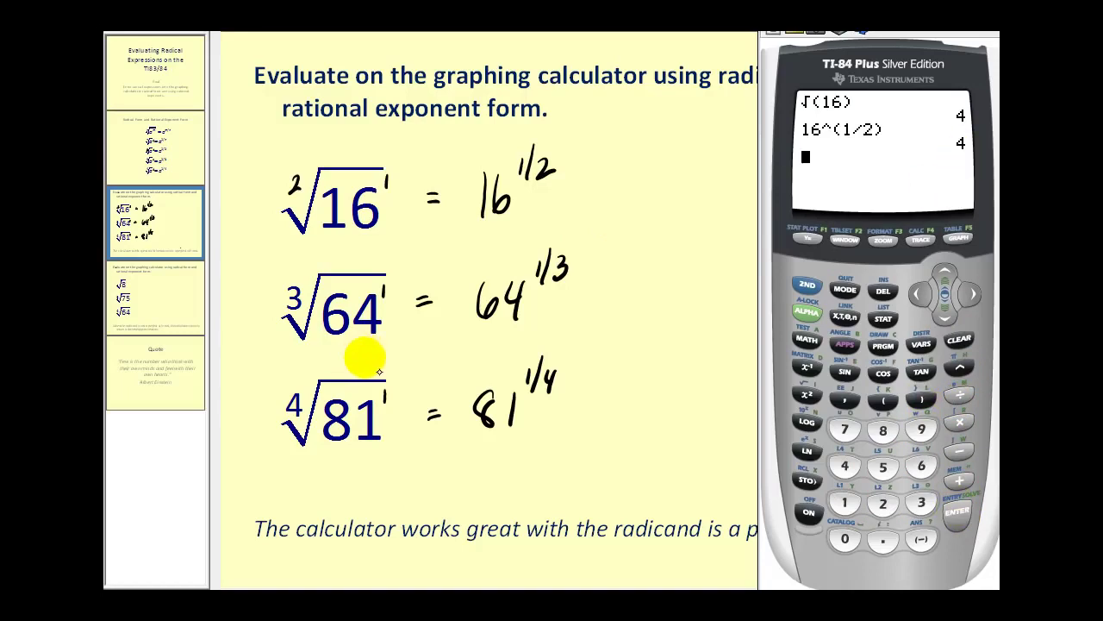
pyautogui.click(815, 339)
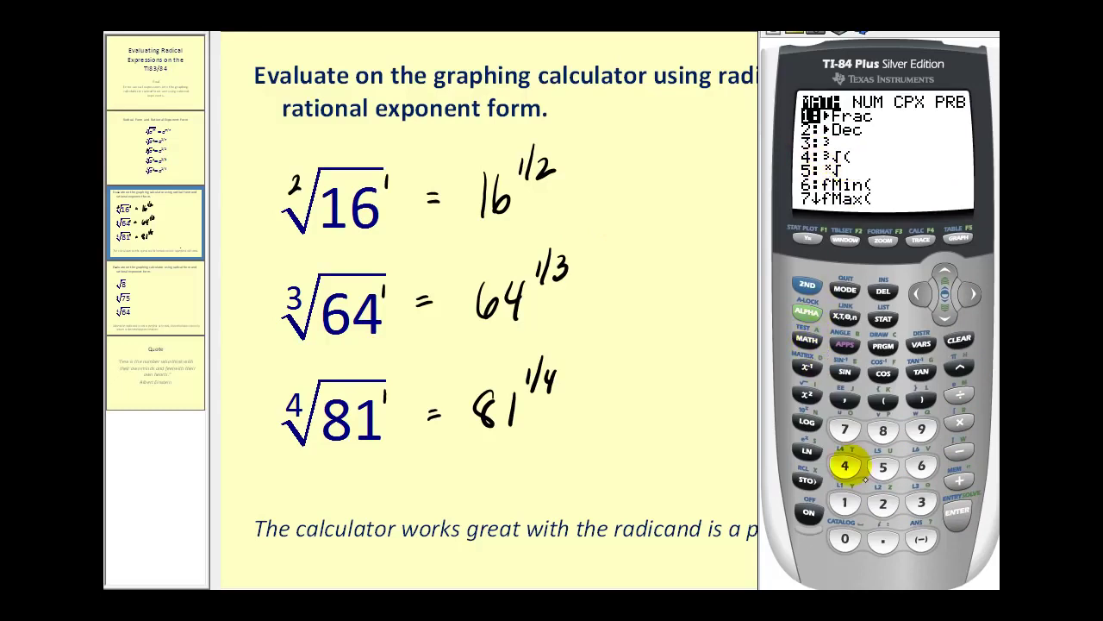
# Enter the cube root of 64 using the MATH menu's ³√( function.
pyautogui.click(845, 466)
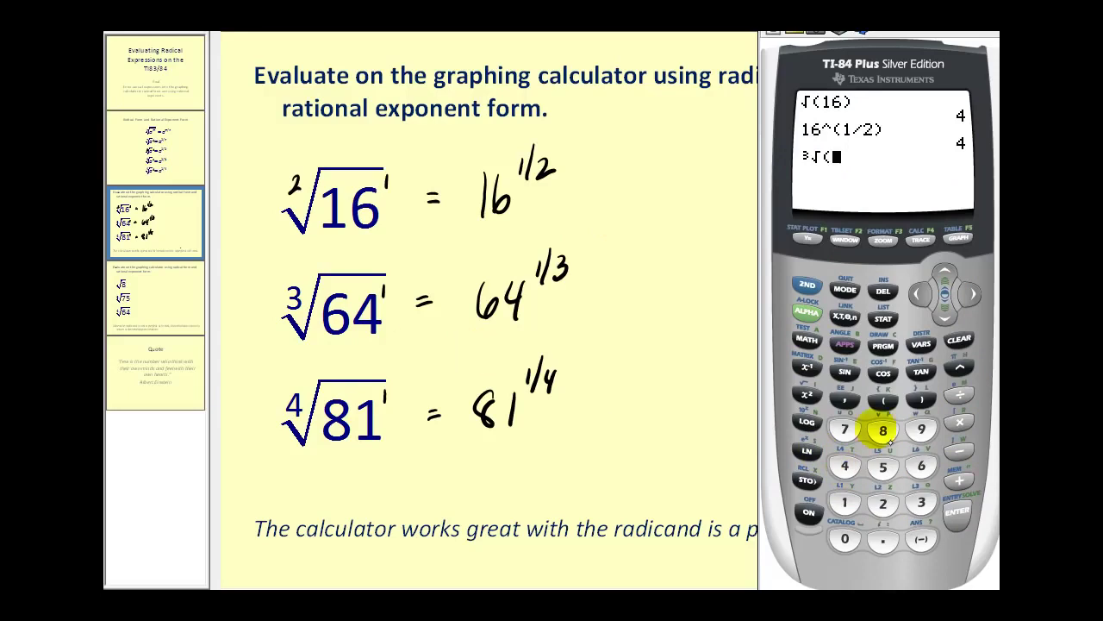
pyautogui.click(920, 466)
pyautogui.click(845, 466)
pyautogui.click(921, 400)
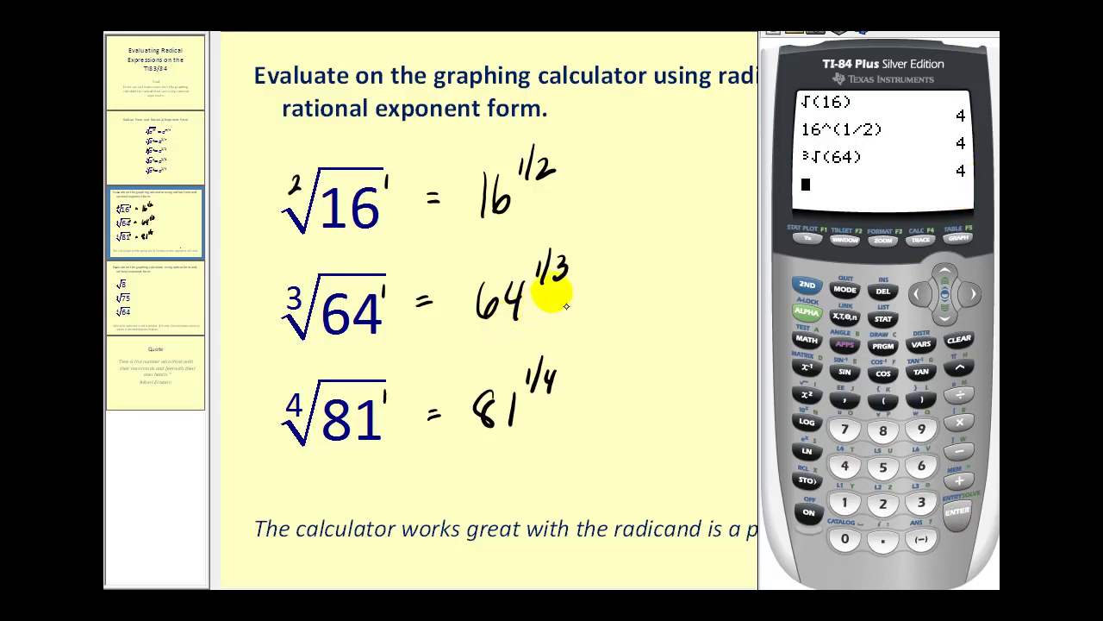
# Evaluate 64^(1/3), which also gives 4.
pyautogui.click(921, 467)
pyautogui.click(845, 466)
pyautogui.click(960, 367)
pyautogui.click(883, 400)
pyautogui.click(845, 502)
pyautogui.click(959, 394)
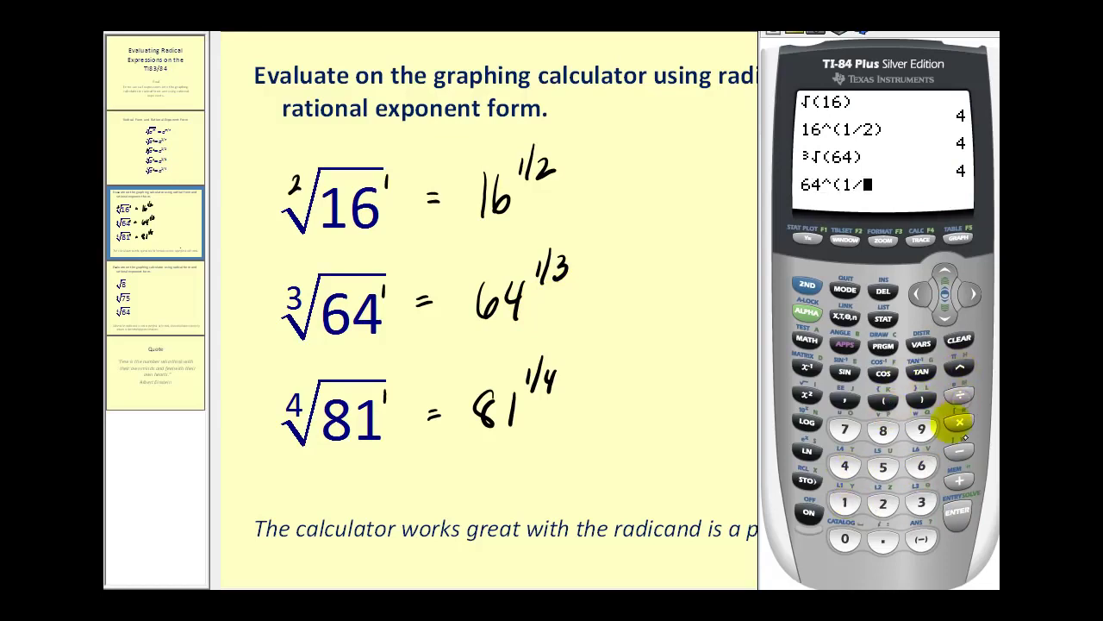
pyautogui.click(921, 502)
pyautogui.click(920, 400)
pyautogui.click(957, 513)
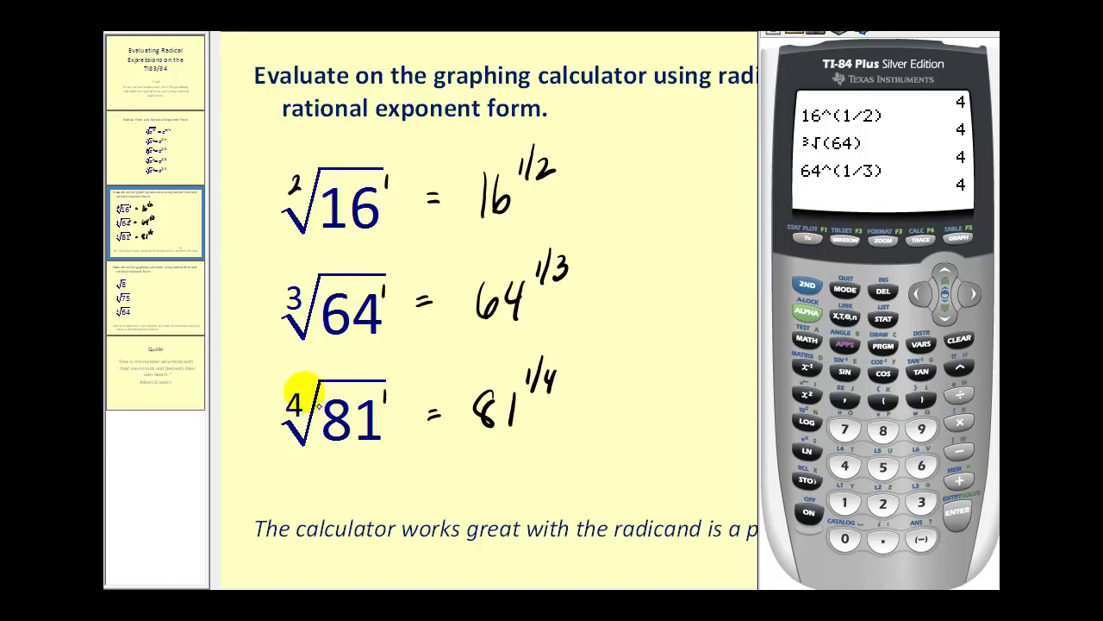
# Evaluate the fourth root of 81 with the ˣ√ function, giving 3.
pyautogui.click(845, 465)
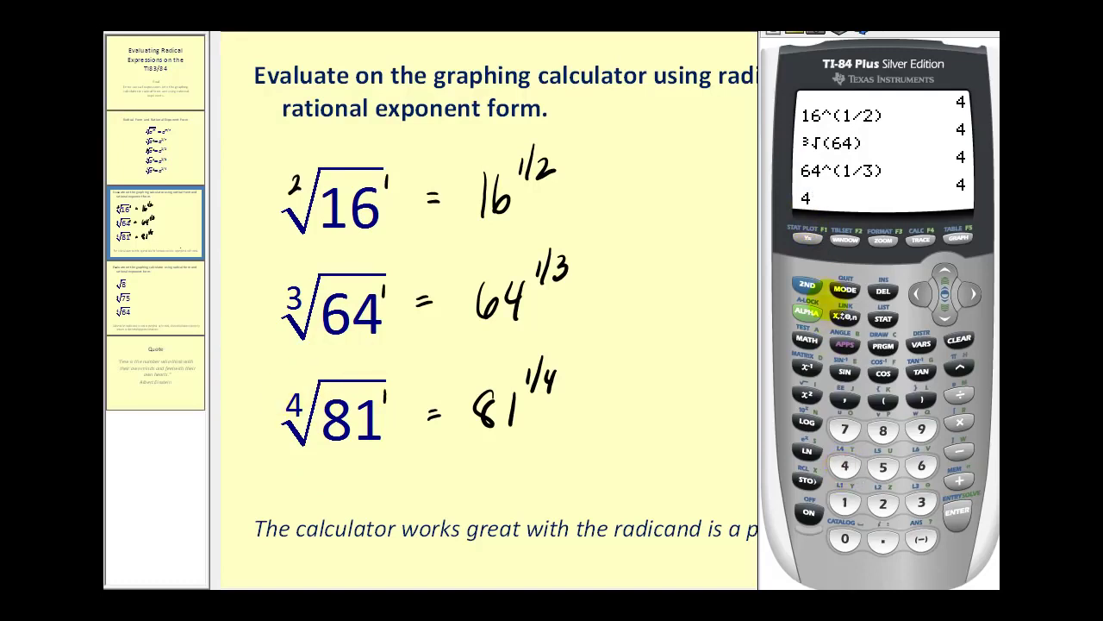
pyautogui.click(807, 339)
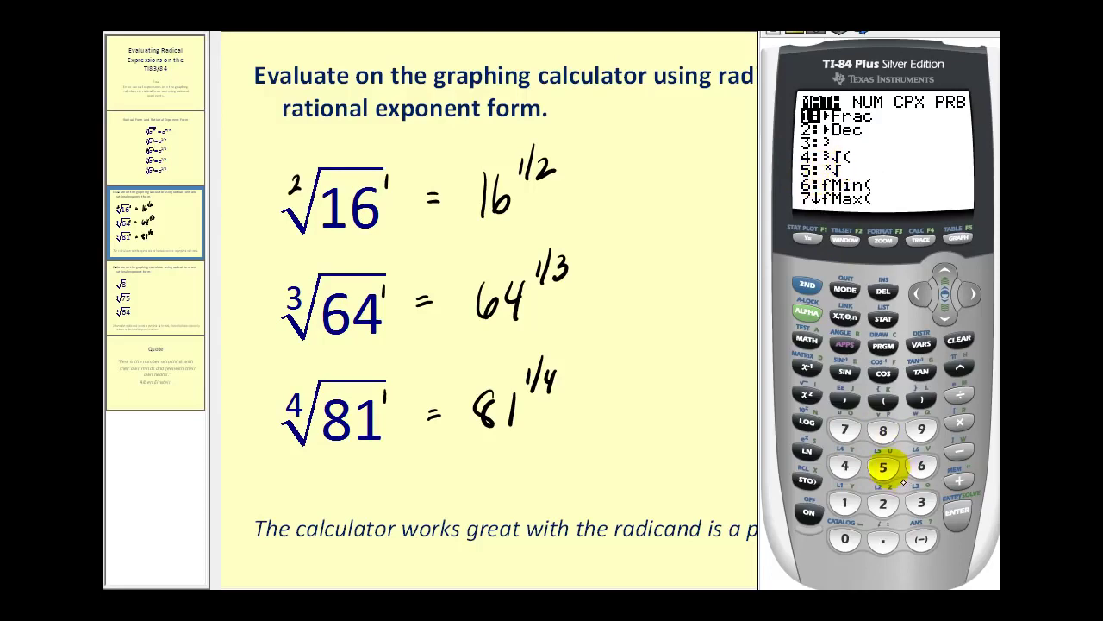
pyautogui.click(883, 466)
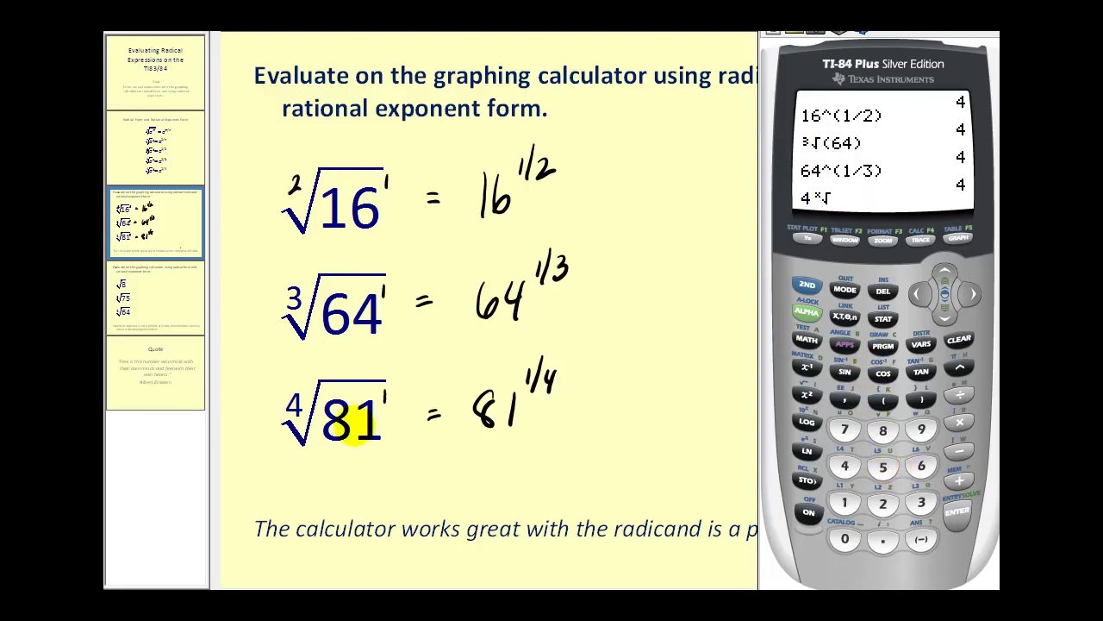
pyautogui.click(883, 402)
pyautogui.click(883, 430)
pyautogui.click(844, 503)
pyautogui.click(922, 400)
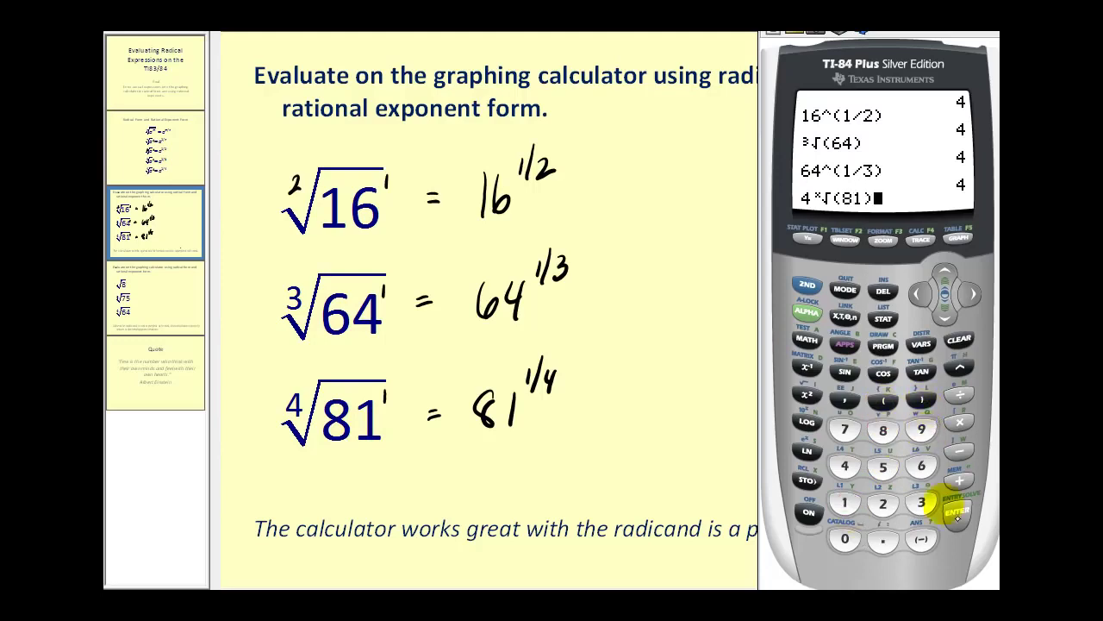
pyautogui.click(953, 510)
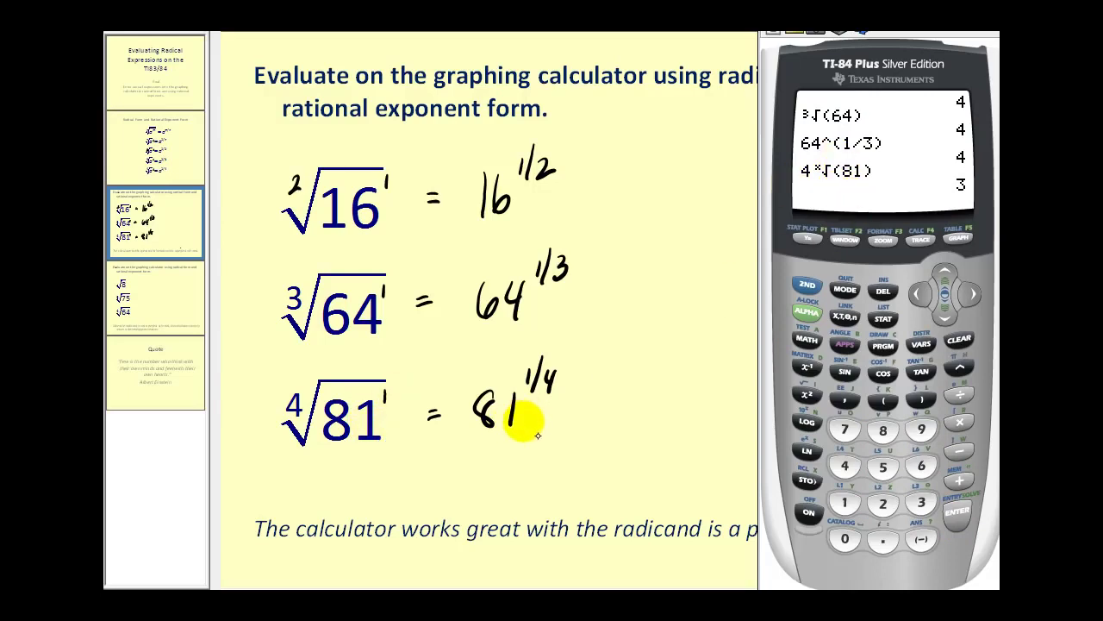
# Evaluate 81^(1/4), which also gives 3.
pyautogui.click(883, 430)
pyautogui.click(845, 502)
pyautogui.click(960, 367)
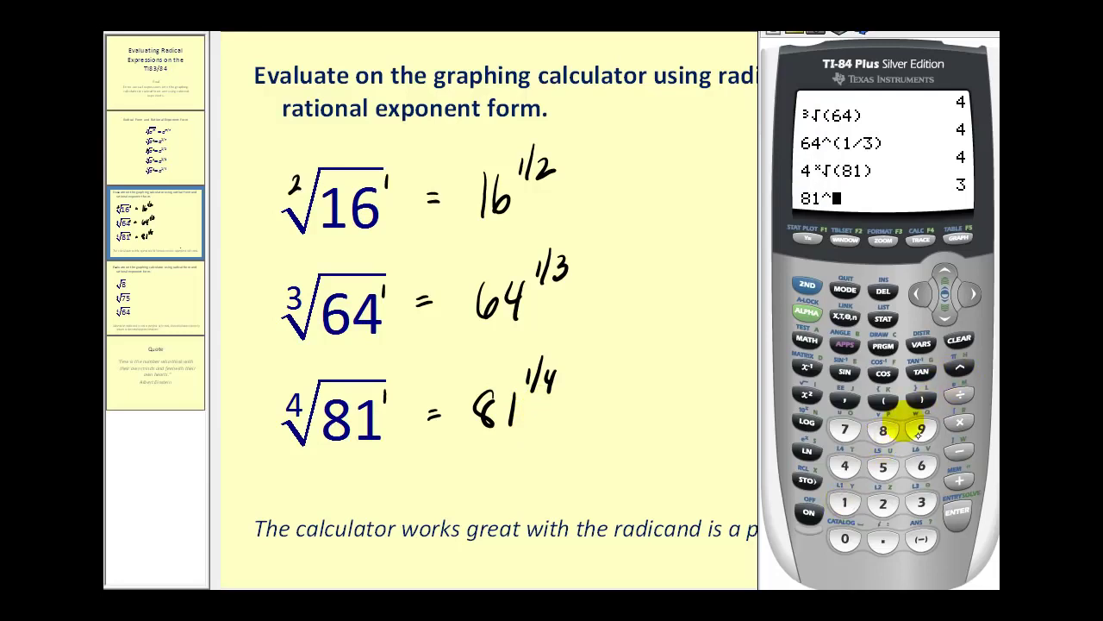
pyautogui.click(883, 400)
pyautogui.click(844, 502)
pyautogui.click(960, 394)
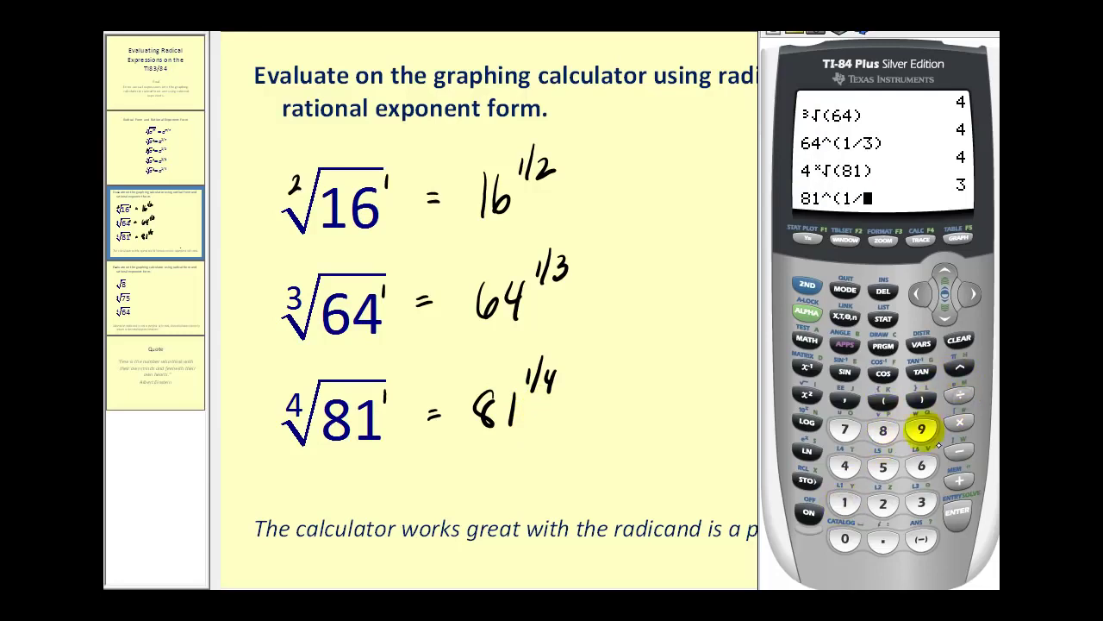
pyautogui.click(845, 466)
pyautogui.click(921, 400)
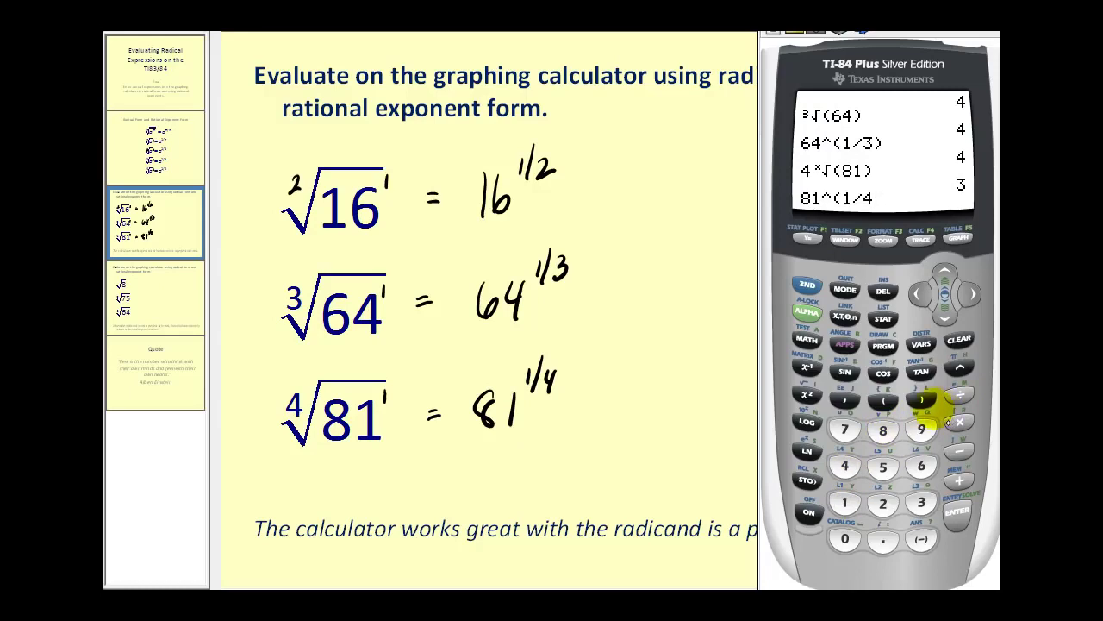
pyautogui.click(971, 525)
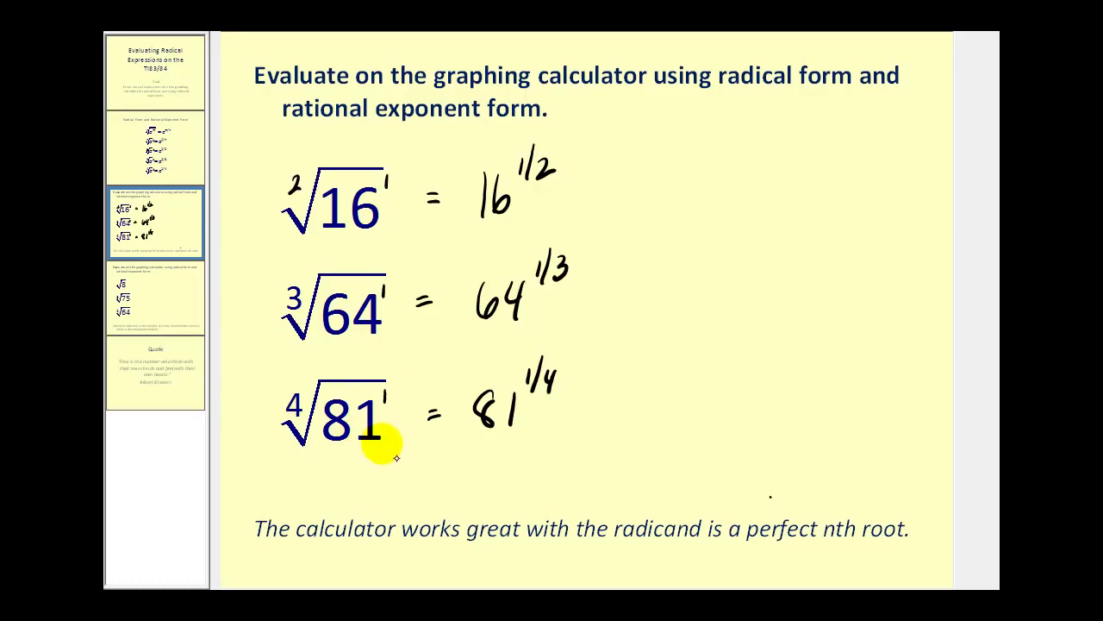
# Advance to the slide asking to evaluate √8, ∛75 and ⁴√64.
pyautogui.click(953, 33)
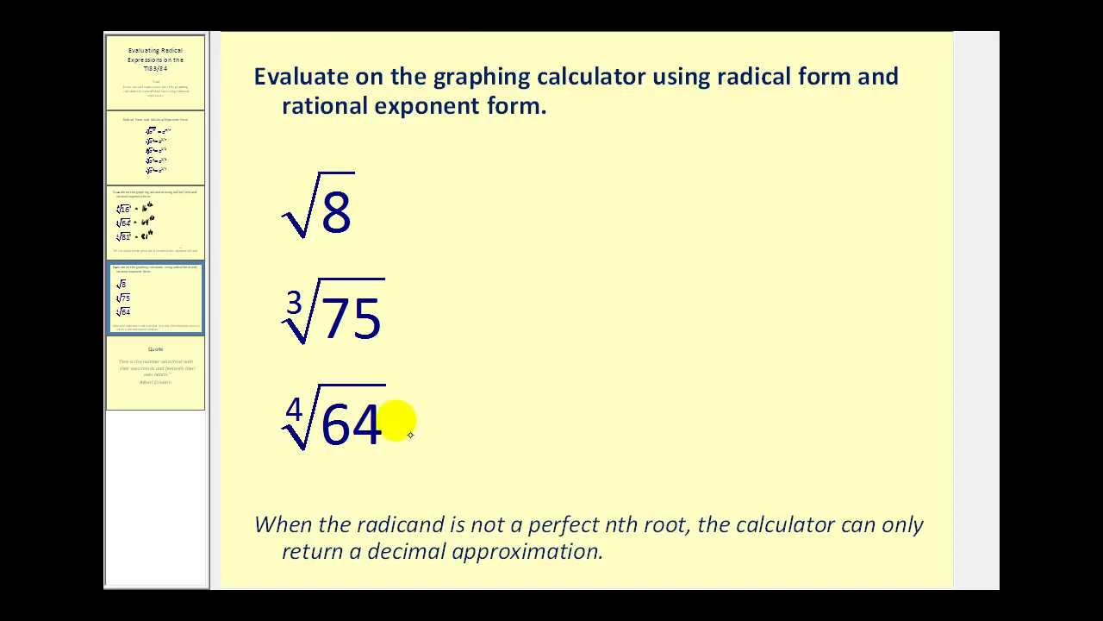
# Annotate √8 on the slide as = 8^(1/2).
pyautogui.moveTo(292, 190); pyautogui.dragTo(306, 199)
pyautogui.moveTo(396, 202); pyautogui.dragTo(407, 201)
pyautogui.moveTo(397, 209); pyautogui.dragTo(409, 209)
pyautogui.moveTo(465, 181)
pyautogui.mouseDown()
pyautogui.moveTo(466, 215)
pyautogui.moveTo(458, 183)
pyautogui.mouseUp()
pyautogui.moveTo(473, 158)
pyautogui.mouseDown()
pyautogui.moveTo(475, 176)
pyautogui.moveTo(486, 155)
pyautogui.mouseUp()
pyautogui.moveTo(487, 164); pyautogui.dragTo(498, 176)
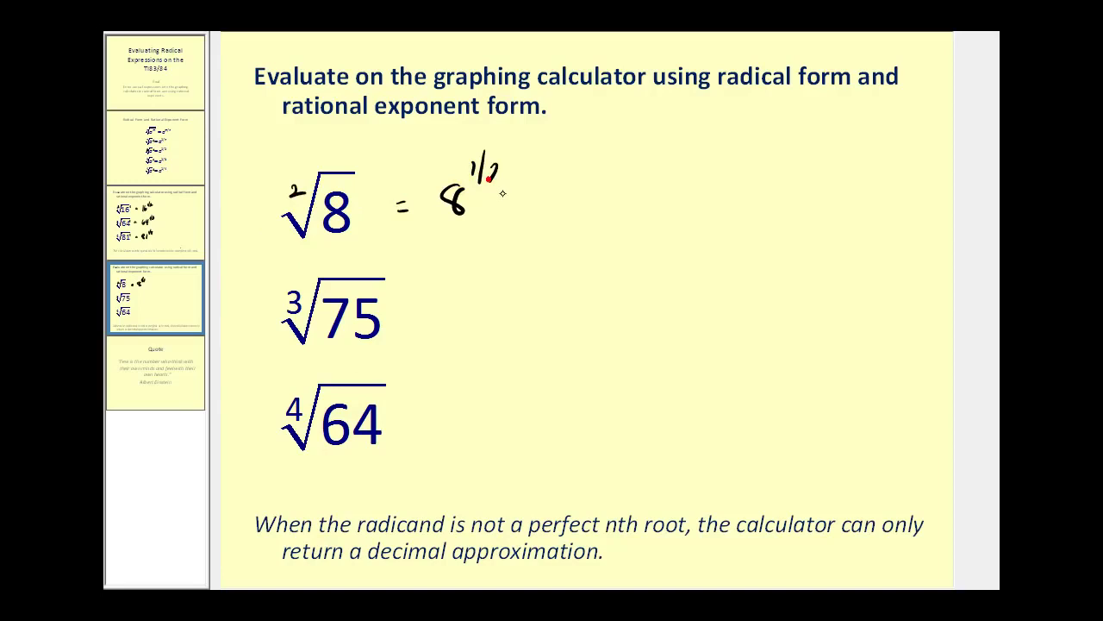
# Annotate ∛75 as = 75^(1/3).
pyautogui.moveTo(477, 295); pyautogui.dragTo(494, 324)
pyautogui.moveTo(513, 293); pyautogui.dragTo(520, 305)
pyautogui.moveTo(539, 267); pyautogui.dragTo(542, 289)
pyautogui.moveTo(559, 266)
pyautogui.mouseDown()
pyautogui.moveTo(553, 282)
pyautogui.moveTo(566, 293)
pyautogui.mouseUp()
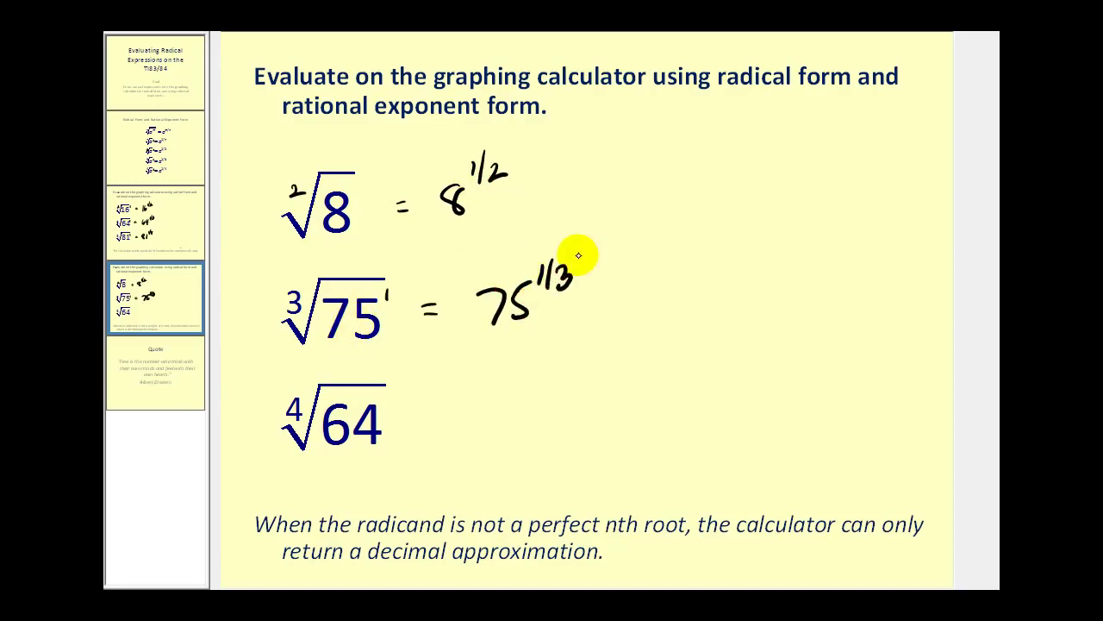
# Annotate ⁴√64 as = 64^(1/4), then switch to TI-SmartView.
pyautogui.moveTo(422, 411); pyautogui.dragTo(440, 409)
pyautogui.moveTo(423, 421); pyautogui.dragTo(441, 420)
pyautogui.moveTo(385, 388); pyautogui.dragTo(382, 401)
pyautogui.moveTo(498, 386); pyautogui.dragTo(504, 415)
pyautogui.moveTo(532, 395); pyautogui.dragTo(536, 431)
pyautogui.moveTo(556, 373)
pyautogui.mouseDown()
pyautogui.moveTo(562, 399)
pyautogui.moveTo(578, 381)
pyautogui.mouseUp()
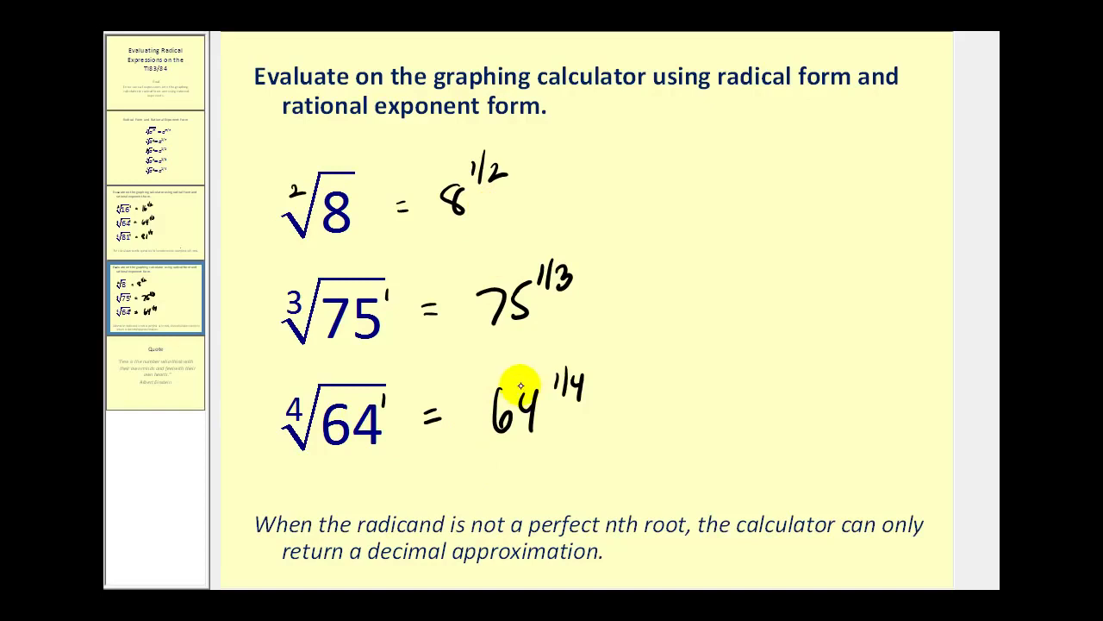
pyautogui.hotkey('alt', 'Tab')
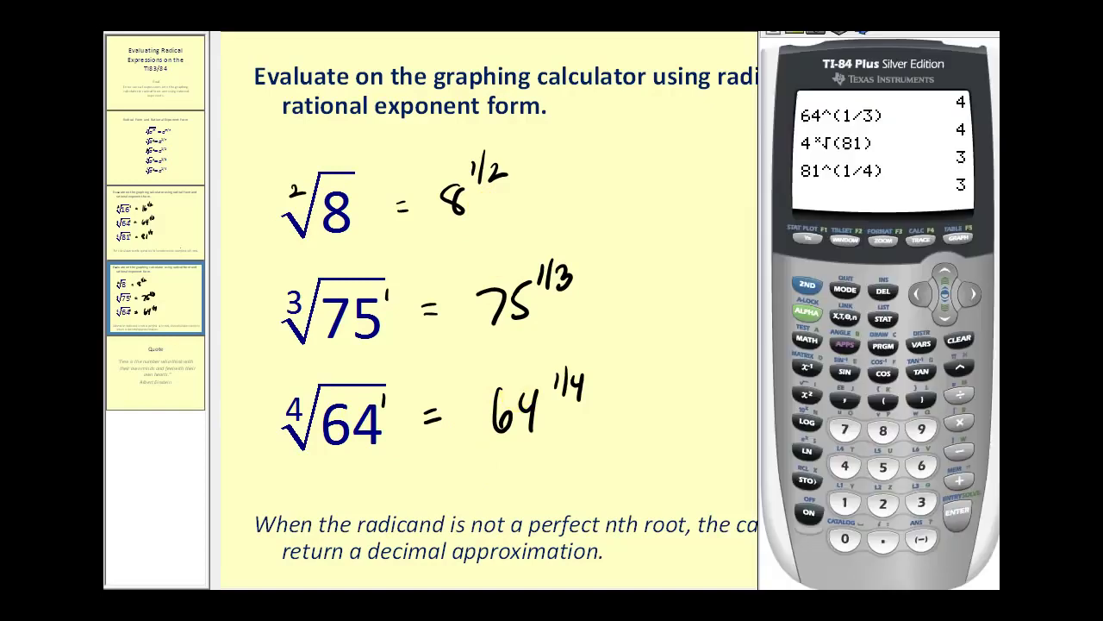
# Clear the home screen and evaluate √(8), giving 2.828427125.
pyautogui.click(959, 341)
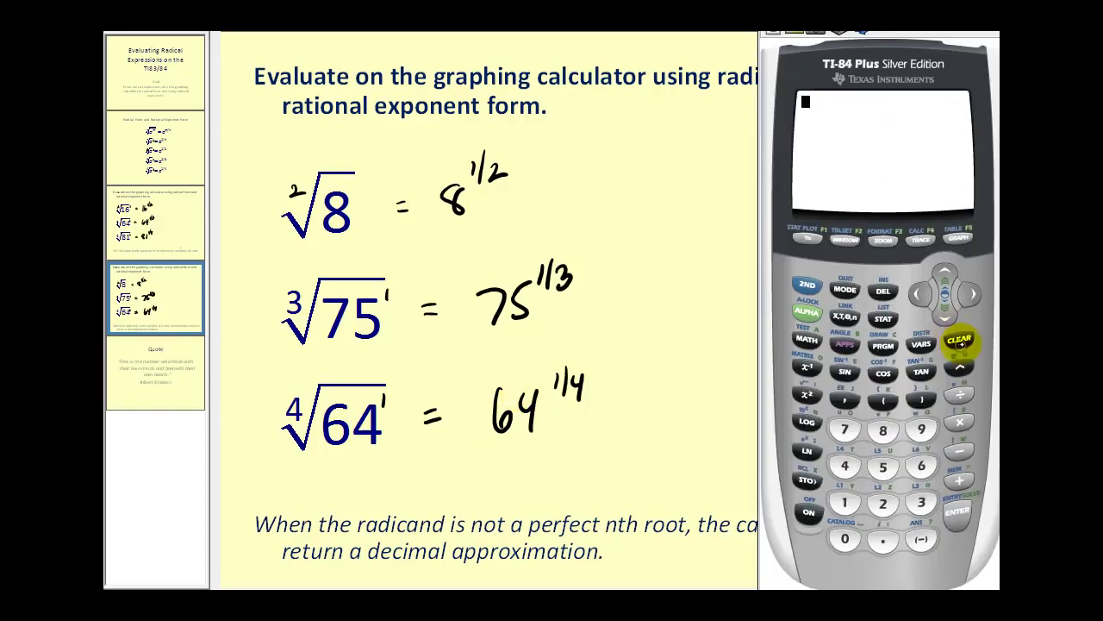
pyautogui.click(808, 284)
pyautogui.click(807, 395)
pyautogui.click(883, 429)
pyautogui.write(')')
pyautogui.click(957, 512)
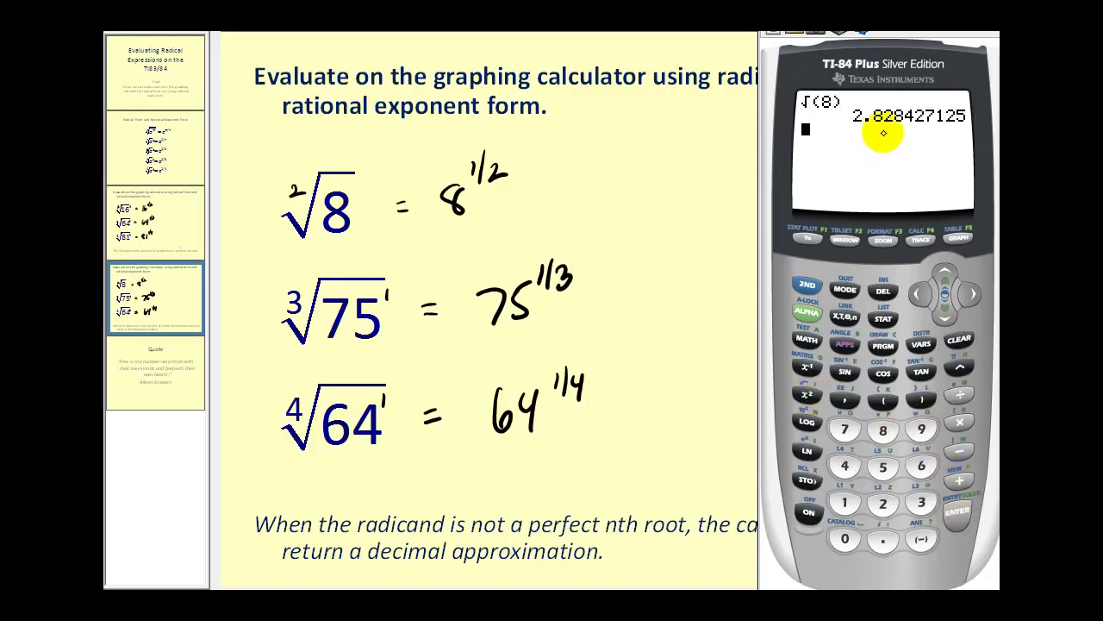
# Evaluate 8^(1/2), which also gives 2.828427125.
pyautogui.write('8^1')
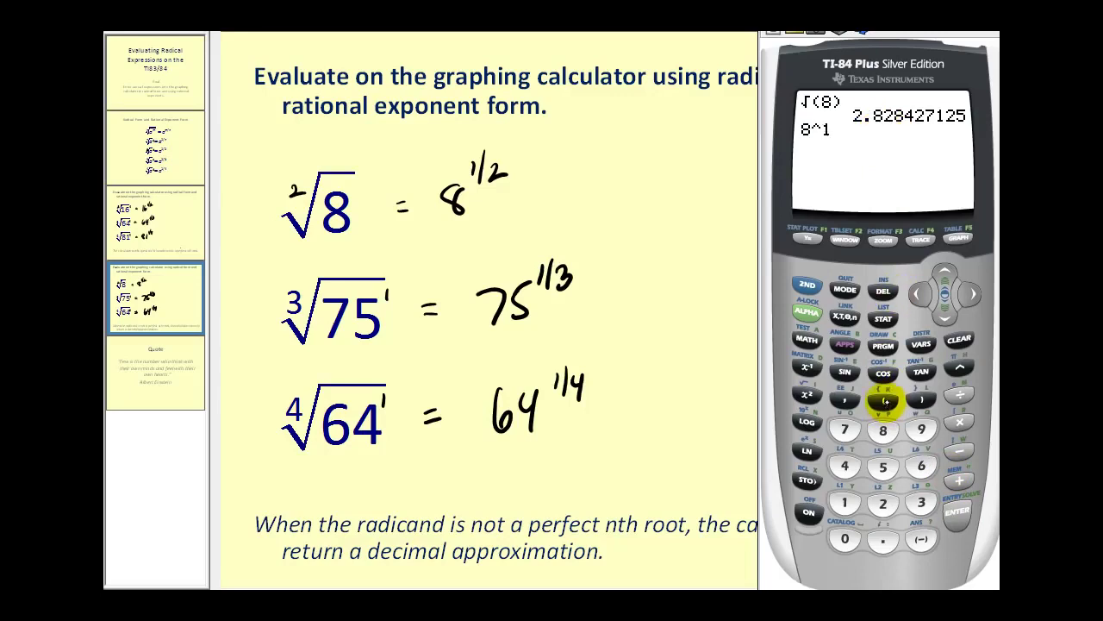
pyautogui.click(884, 401)
pyautogui.click(845, 502)
pyautogui.click(959, 395)
pyautogui.click(884, 503)
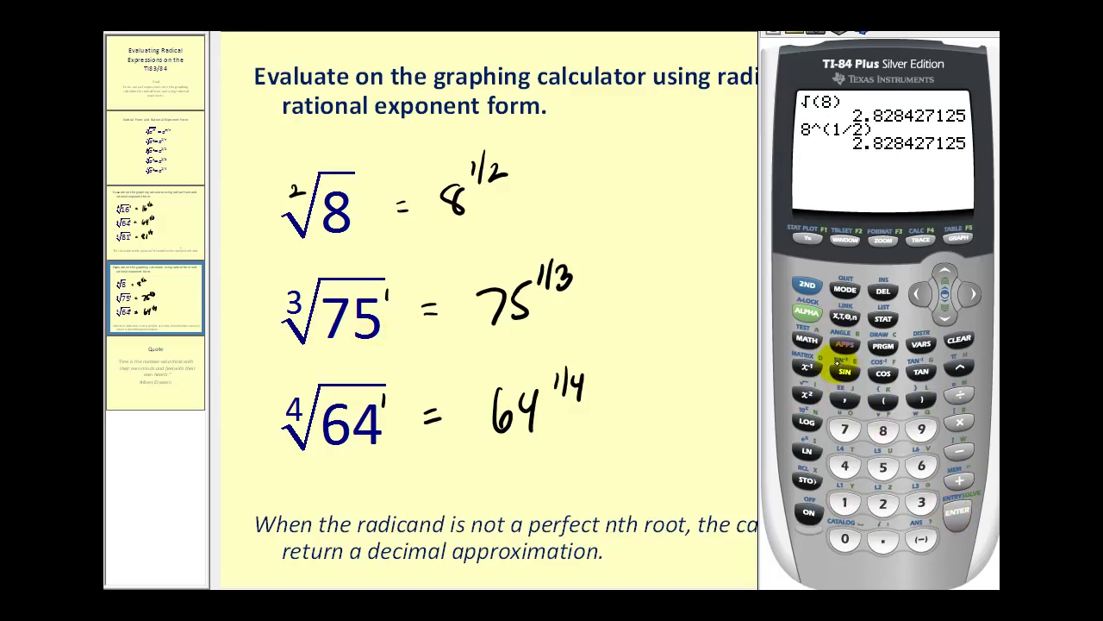
pyautogui.click(807, 341)
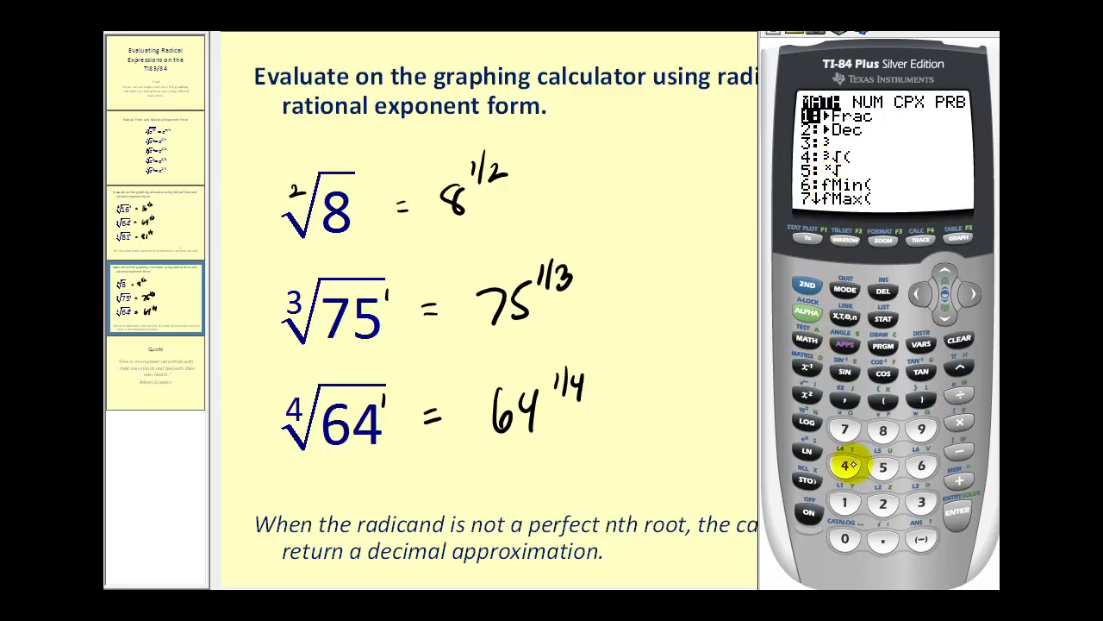
# Evaluate the cube root of 75, giving 4.217163327.
pyautogui.click(845, 465)
pyautogui.click(846, 428)
pyautogui.click(882, 467)
pyautogui.click(921, 399)
pyautogui.click(950, 516)
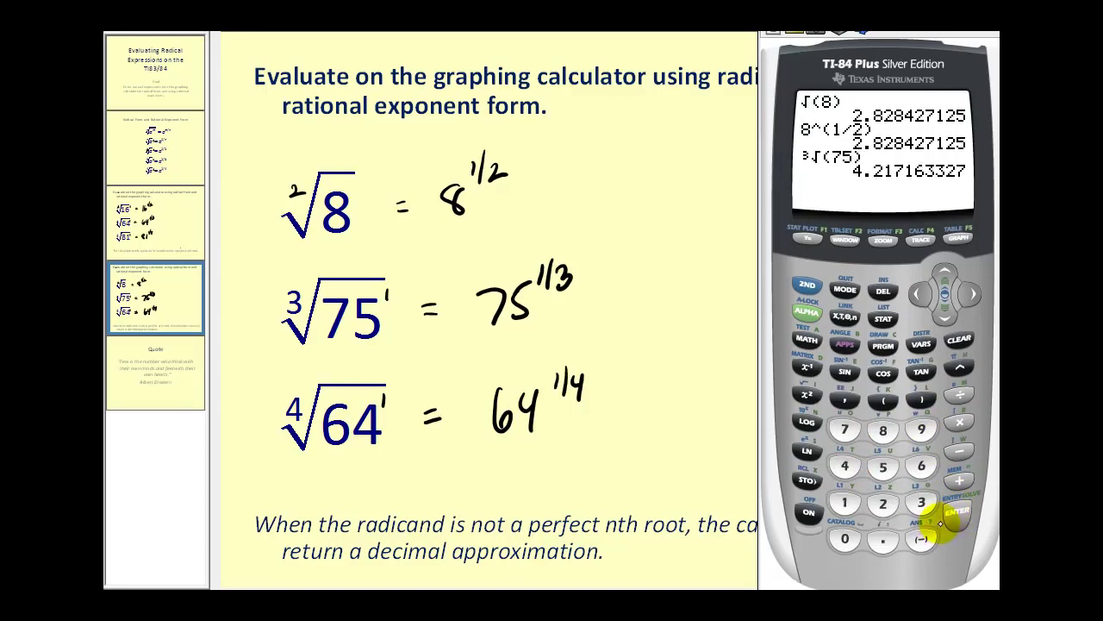
# Evaluate 75^(1/3), which also gives 4.217163327.
pyautogui.click(846, 429)
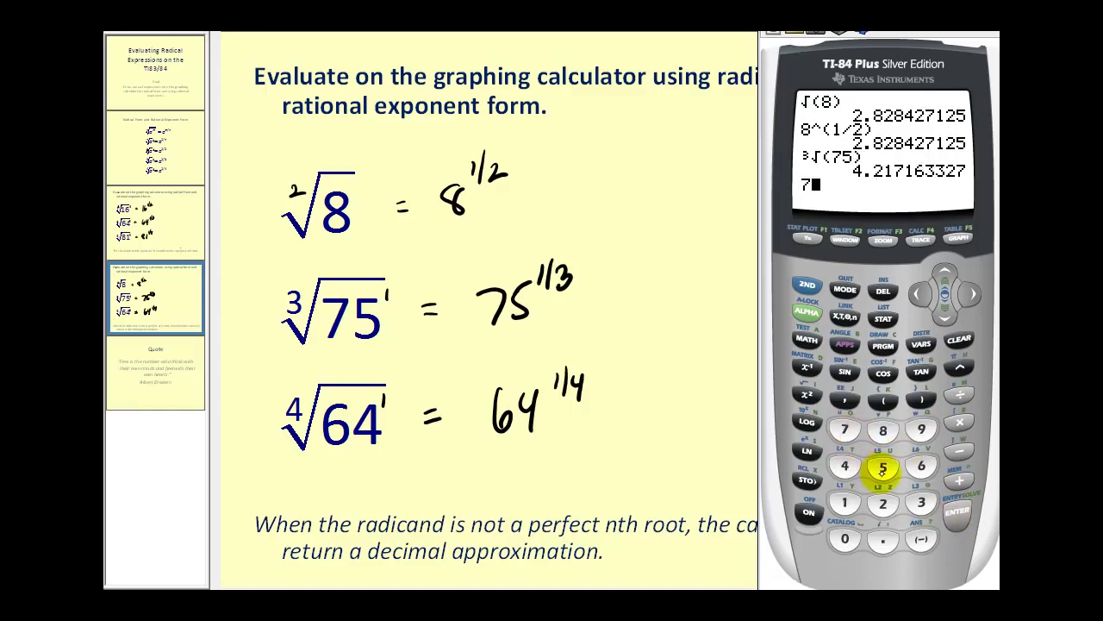
pyautogui.click(883, 467)
pyautogui.click(883, 399)
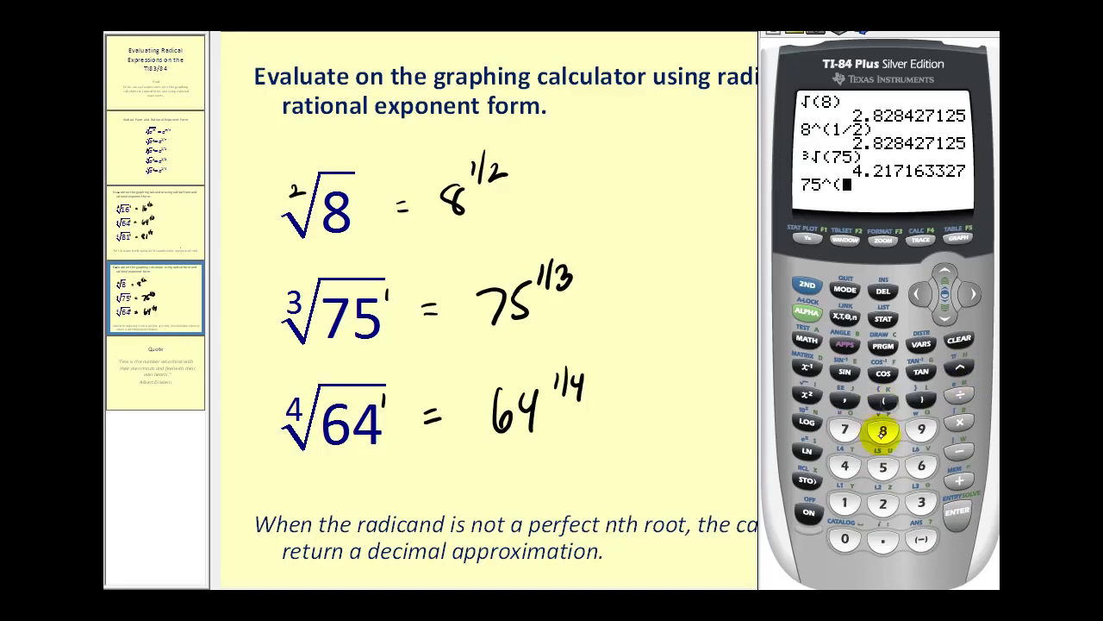
pyautogui.click(845, 502)
pyautogui.click(960, 394)
pyautogui.click(922, 502)
pyautogui.click(922, 399)
pyautogui.click(957, 512)
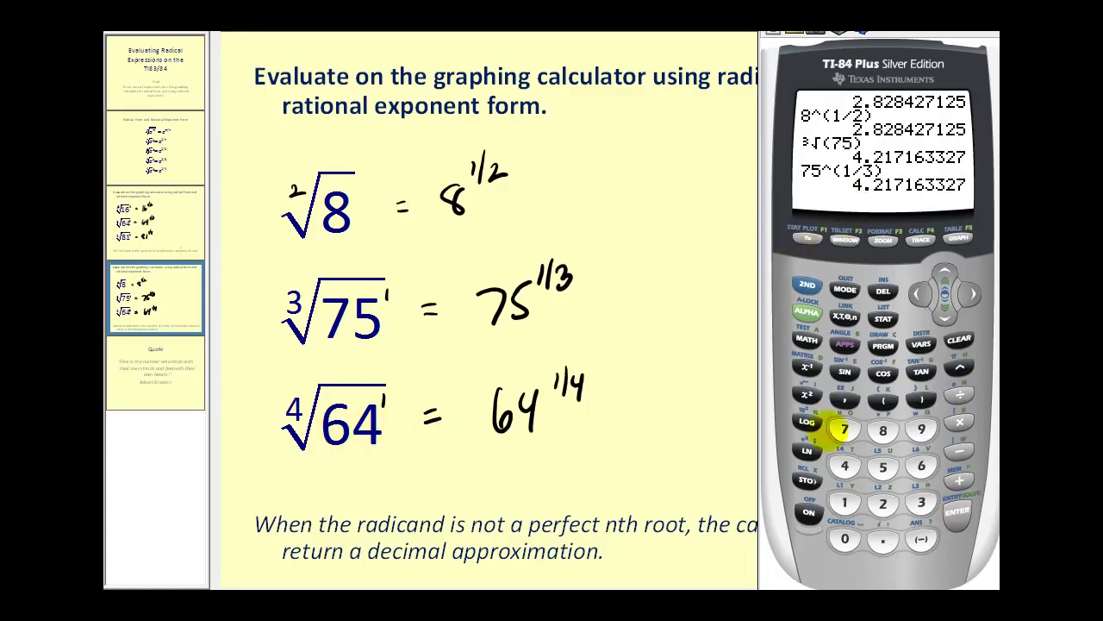
pyautogui.click(846, 471)
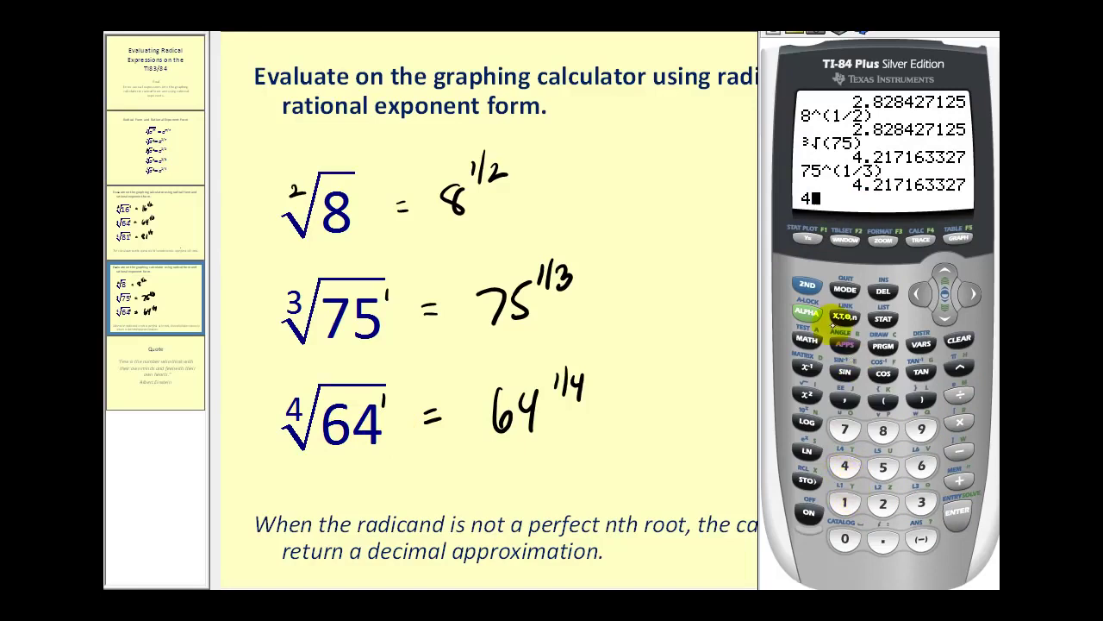
# Evaluate the fourth root of 64 with the ˣ√ function, giving 2.828427125.
pyautogui.click(807, 338)
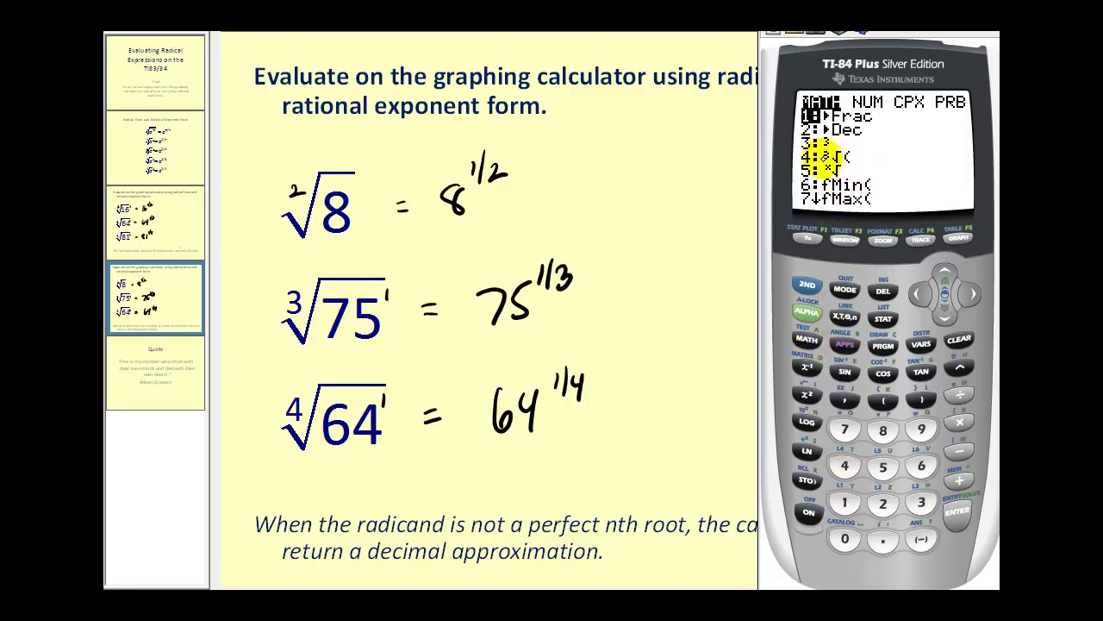
pyautogui.click(884, 467)
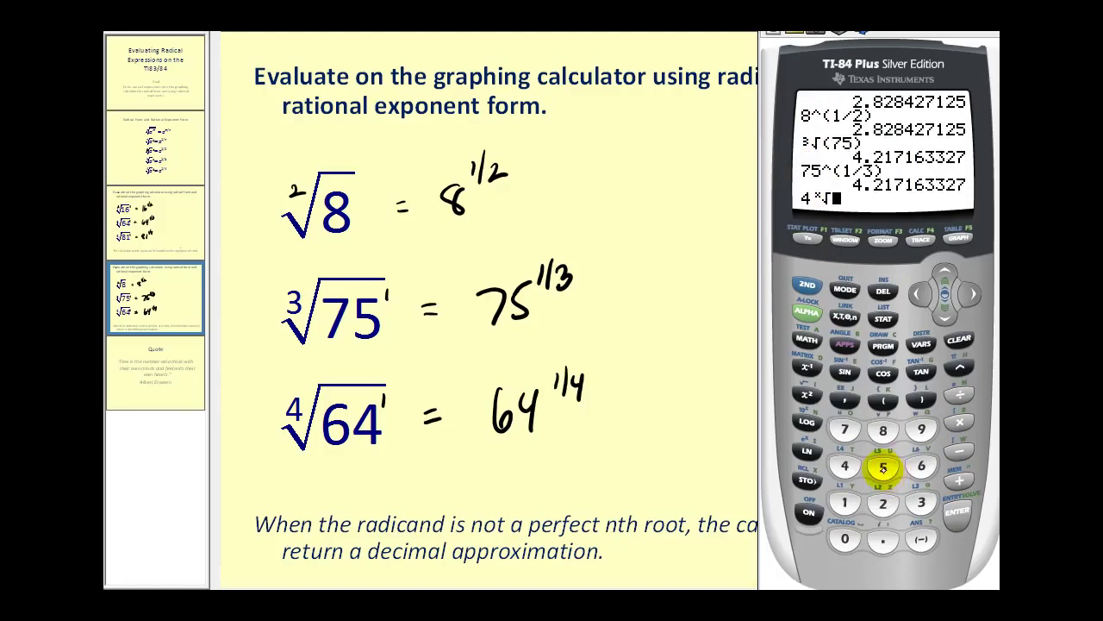
pyautogui.click(885, 402)
pyautogui.click(922, 466)
pyautogui.click(845, 466)
pyautogui.click(922, 400)
pyautogui.click(958, 511)
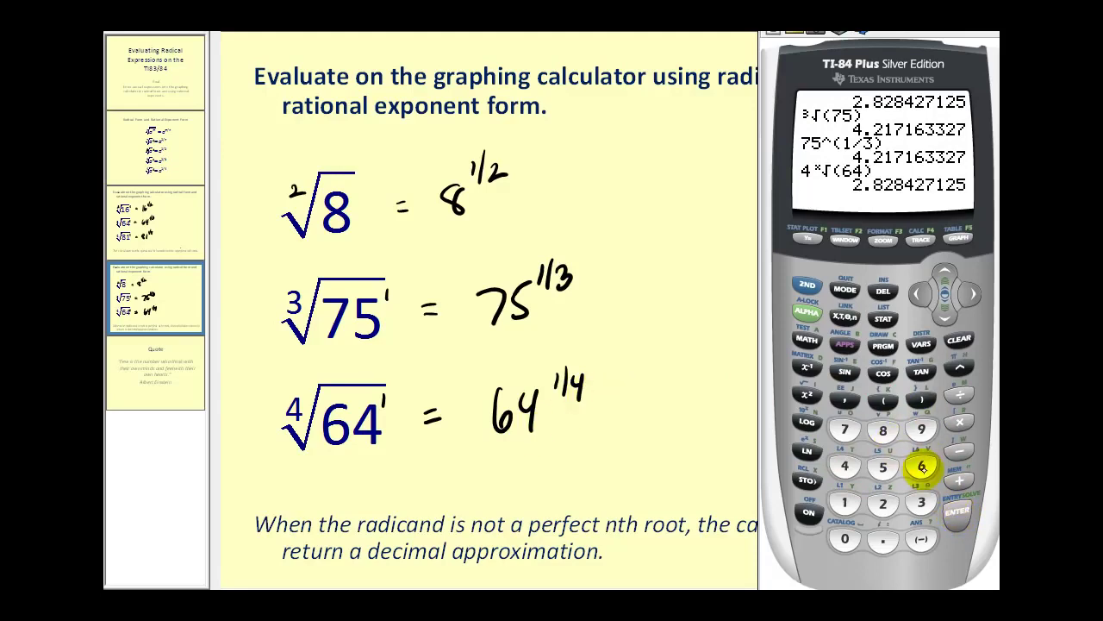
# Evaluate 64^(1/4), which also gives 2.828427125.
pyautogui.click(845, 466)
pyautogui.click(960, 367)
pyautogui.click(883, 400)
pyautogui.click(845, 502)
pyautogui.click(959, 395)
pyautogui.click(845, 466)
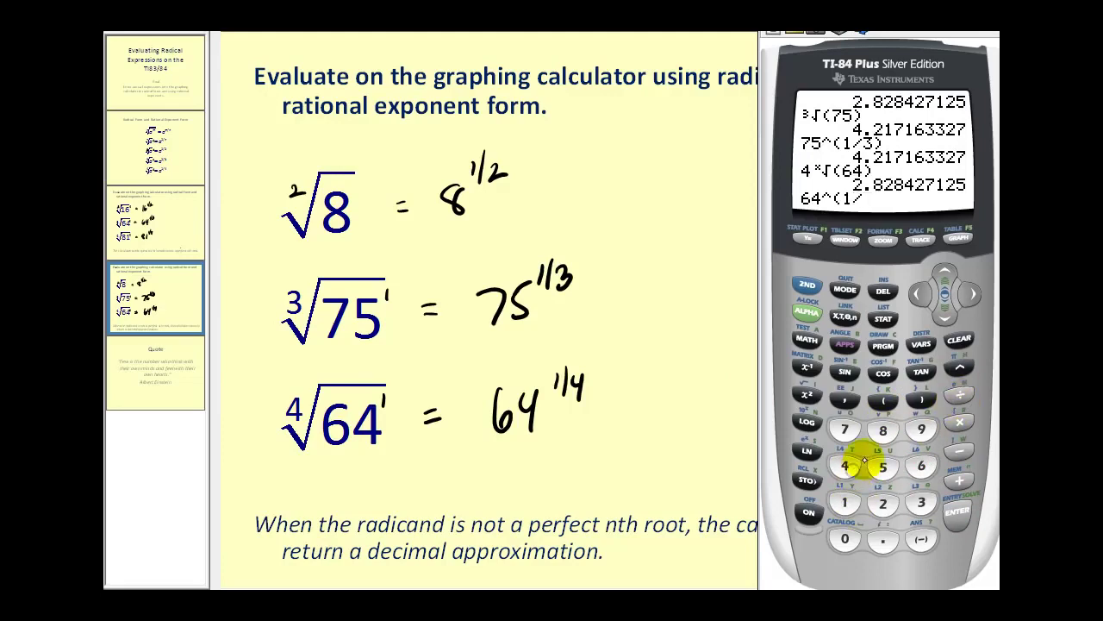
pyautogui.click(956, 511)
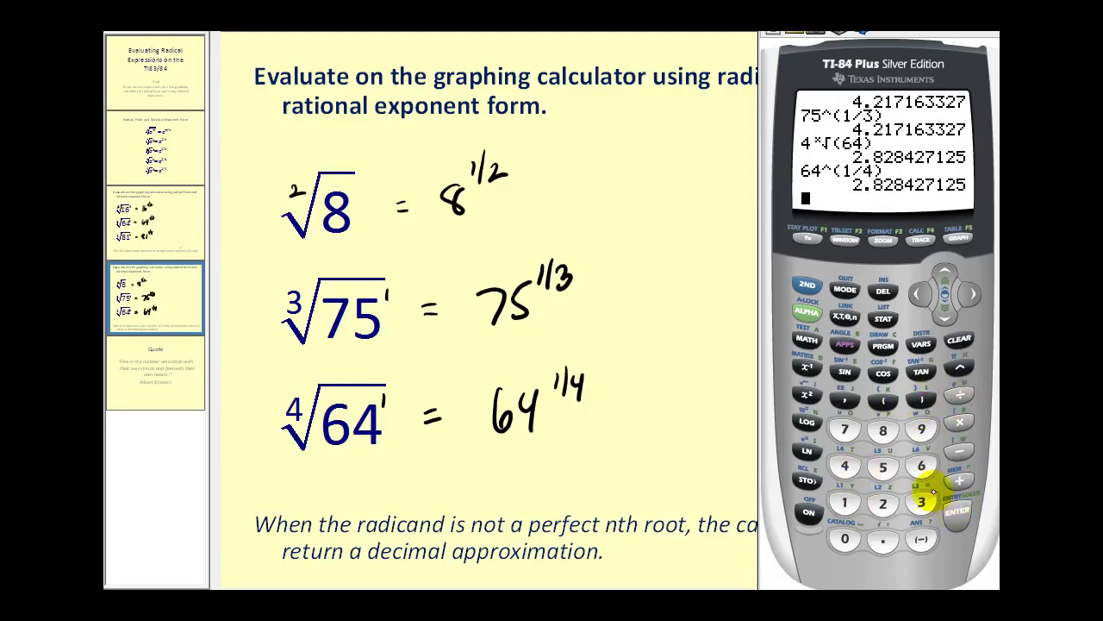